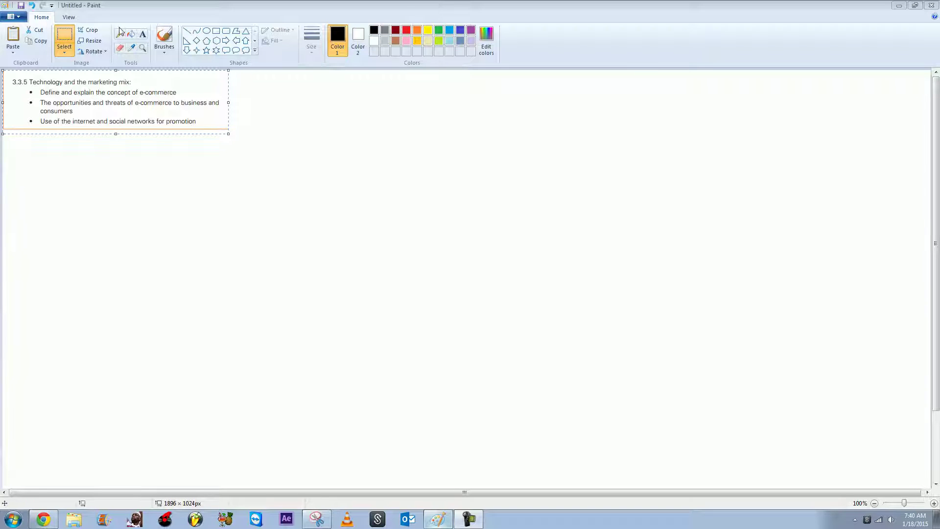
Step: Add an 'E COMMERCE' heading in a widened text box beside the syllabus notes
left_click(251, 99)
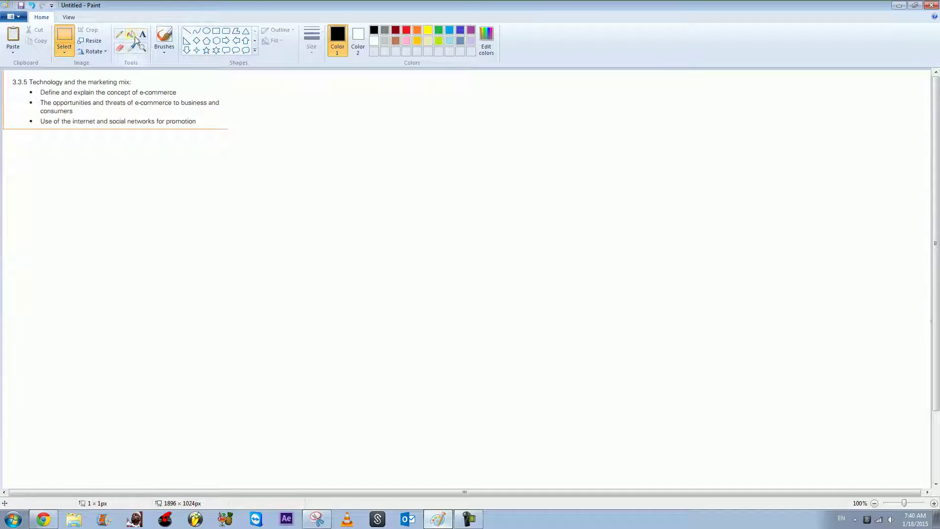
left_click(141, 35)
left_click(261, 83)
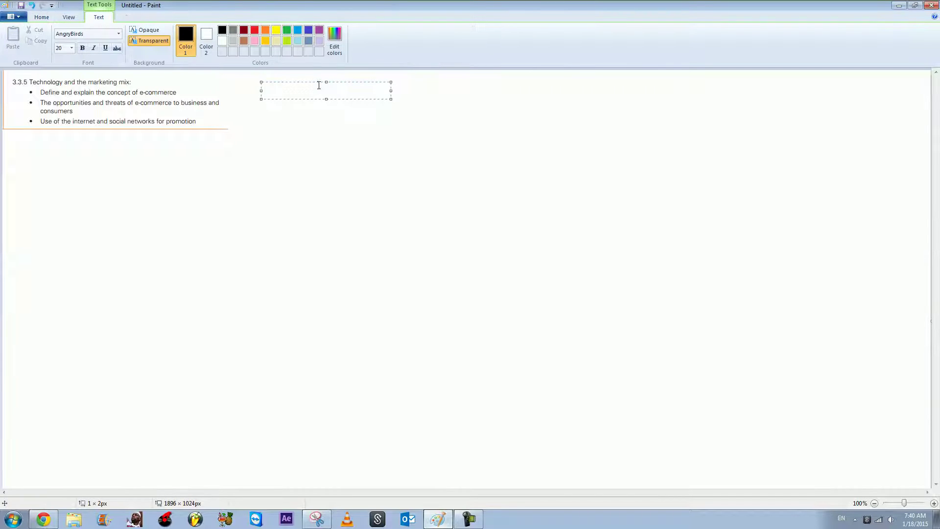
type("E COMMER")
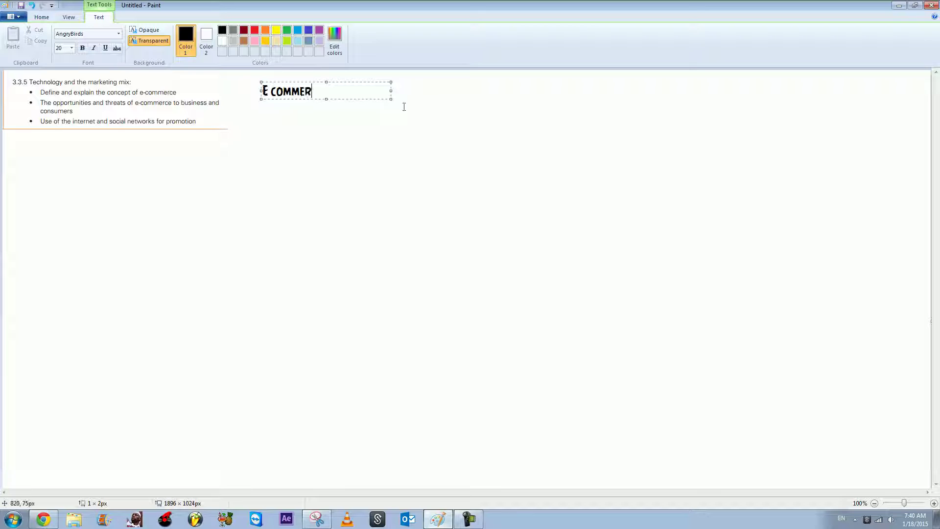
type("TCE")
left_click_drag(392, 89, 824, 107)
Step: Write the first definition: marketing a product using the internet through promotion or distribution
key("Return")
type("MAKIN")
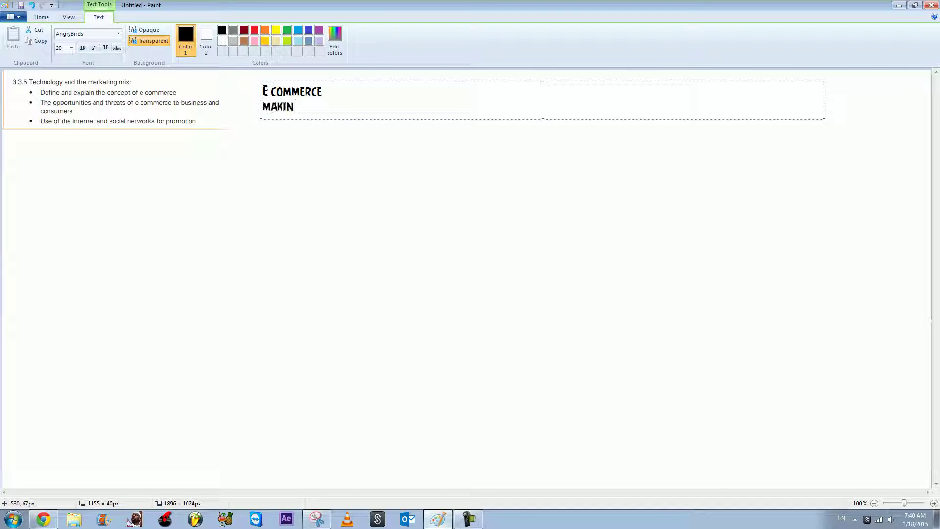
key("BackSpace")
key("BackSpace")
type("RKETING A PR")
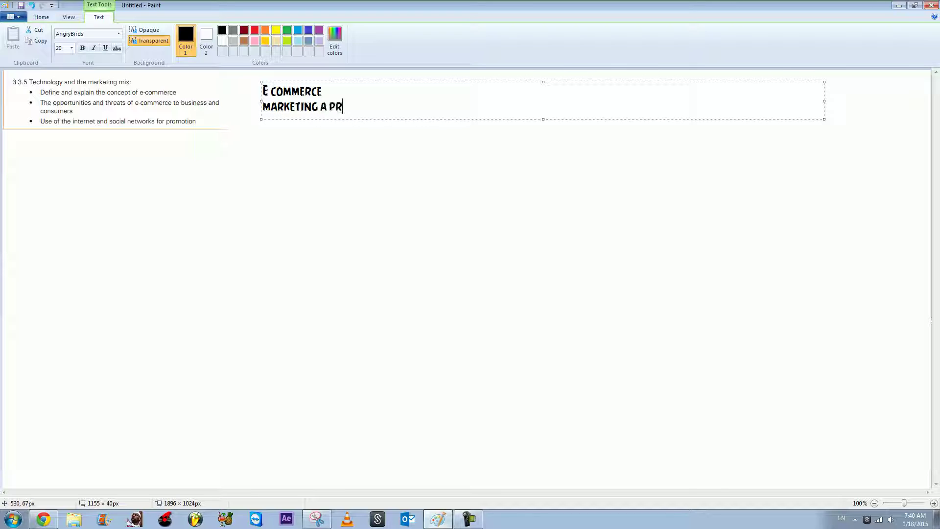
type("ODUCT USING ")
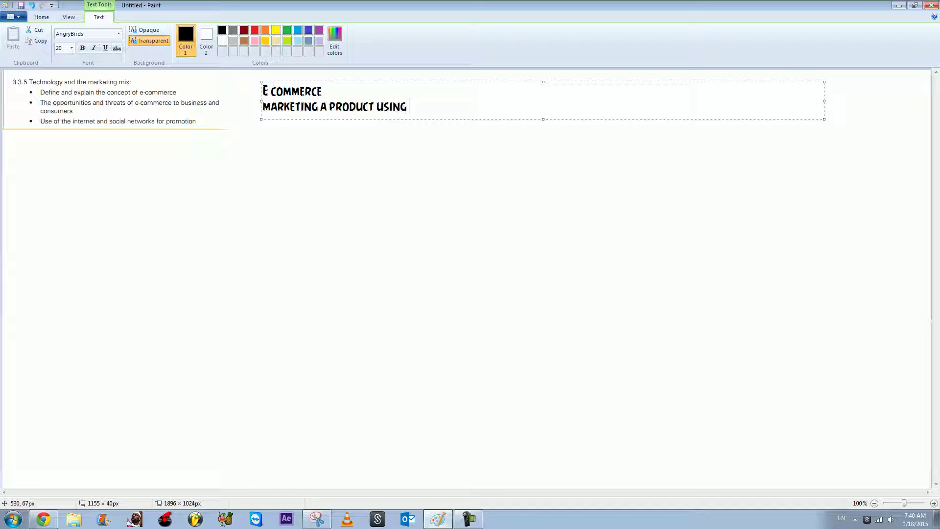
type("THE INTERNET EITHER")
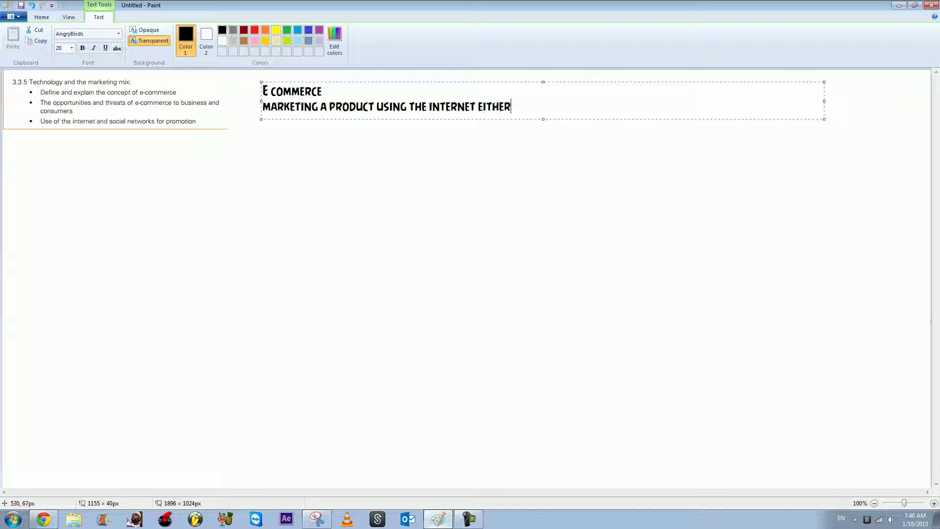
type(" THROUGH PROMOTION OR DI")
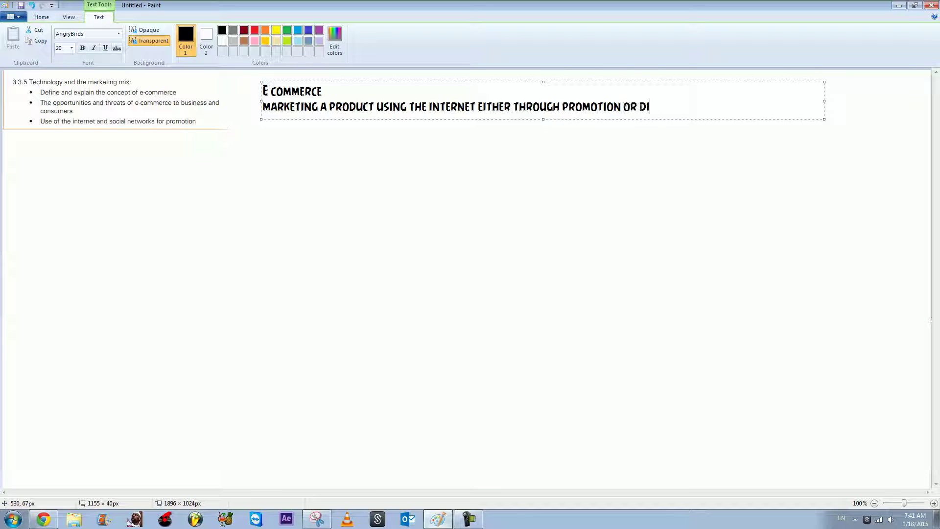
type("STRIBUTION")
Step: Add a dashed separator and the second definition: buying and selling products through the internet
key("Return")
key("Return")
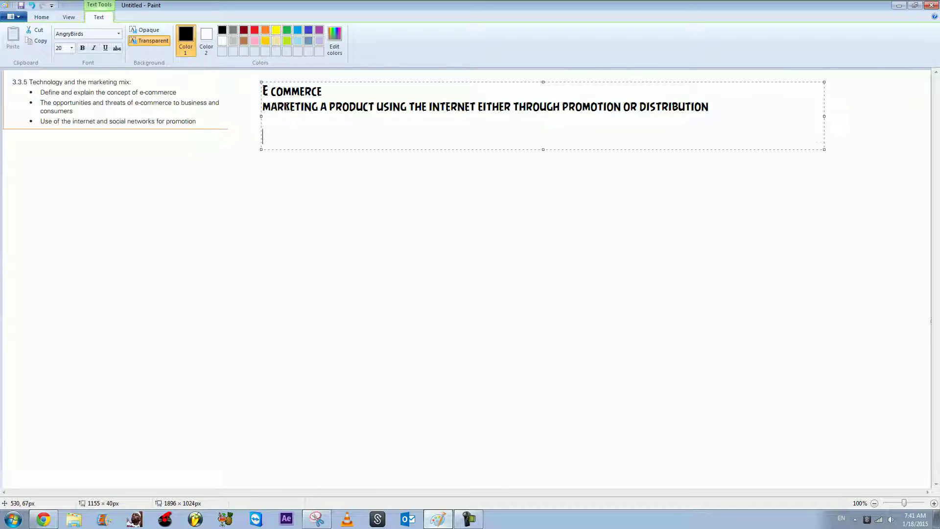
type("--------------------")
key("Return")
type("BUYING AND SEELING PR")
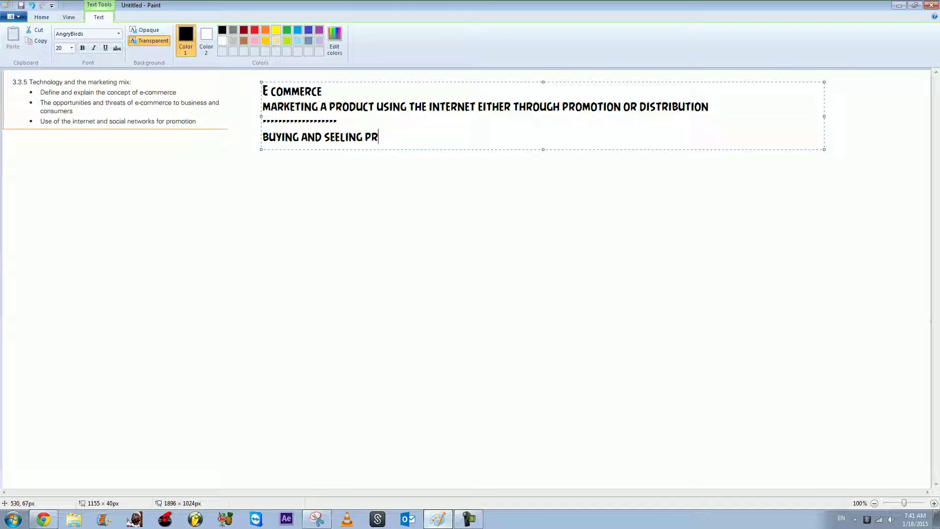
key("BackSpace")
key("BackSpace")
key("BackSpace")
key("BackSpace")
key("BackSpace")
key("BackSpace")
key("BackSpace")
key("BackSpace")
type("LLING PRODUC")
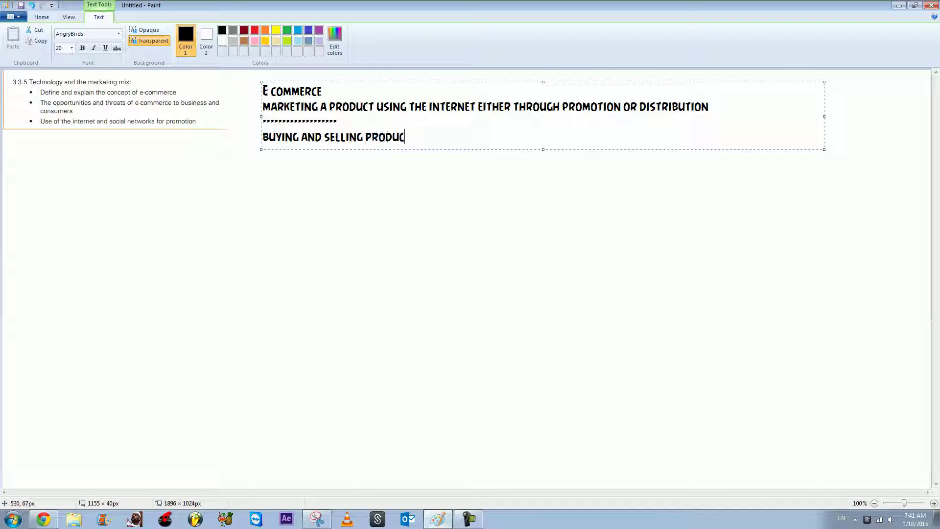
type("TS THROUGH THE INTERNET")
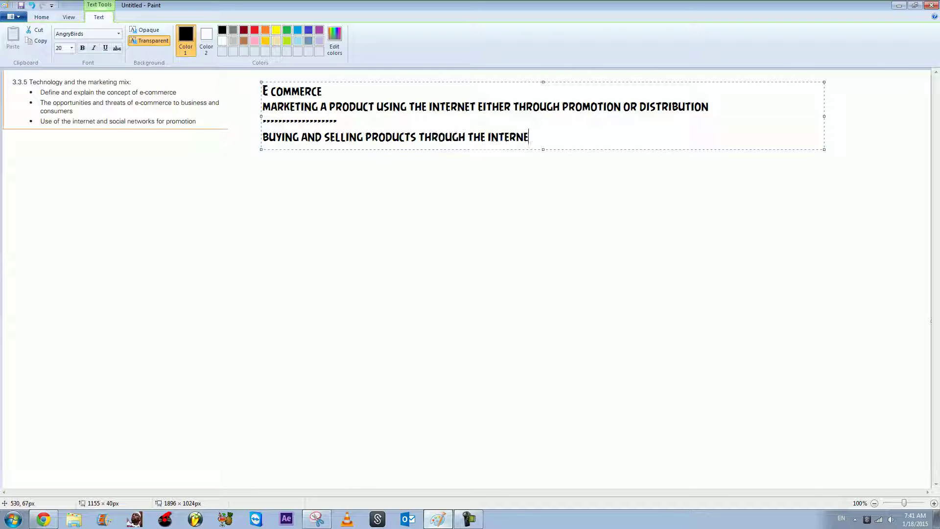
left_click(285, 224)
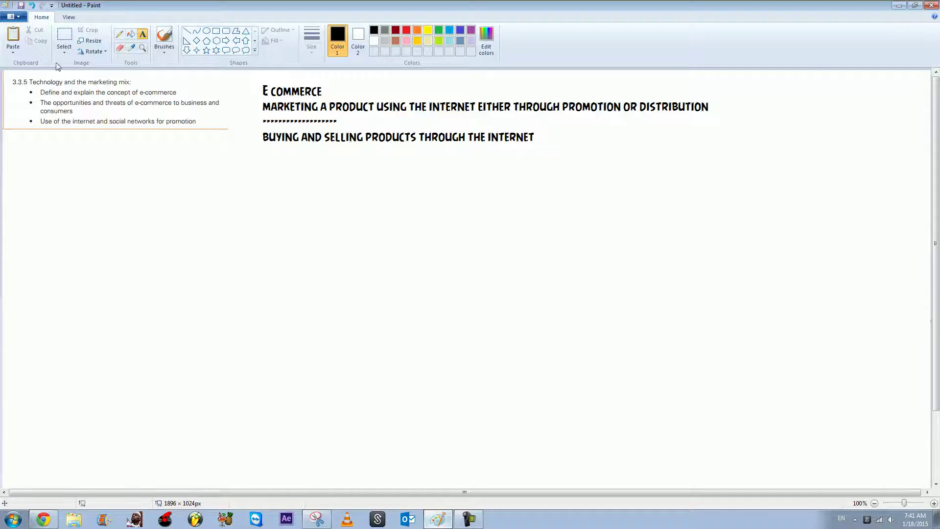
Step: Underline e-commerce, then handwrite Business and consumers headings divided by a vertical line
left_click(119, 34)
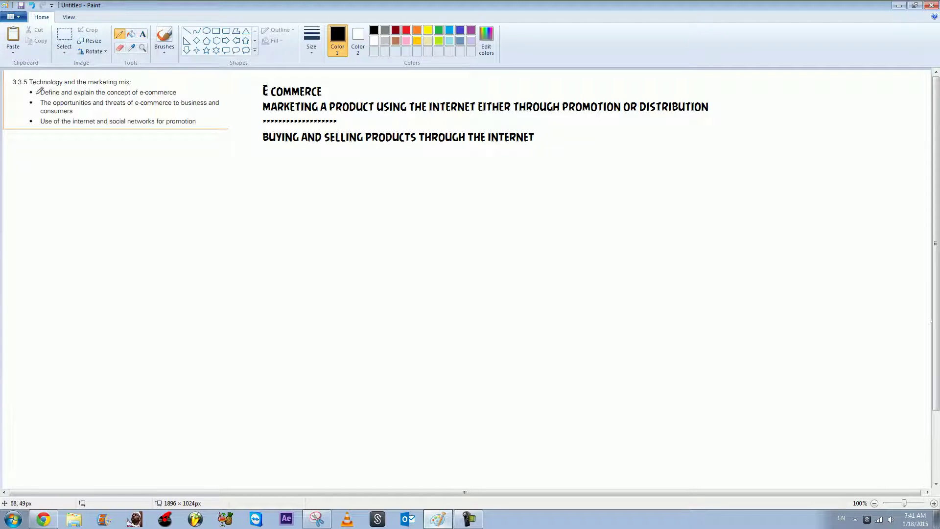
left_click_drag(141, 98, 175, 97)
mouse_move(68, 167)
left_mouse_down()
mouse_move(90, 164)
mouse_move(83, 185)
mouse_move(113, 164)
mouse_move(155, 169)
mouse_move(156, 177)
left_mouse_up()
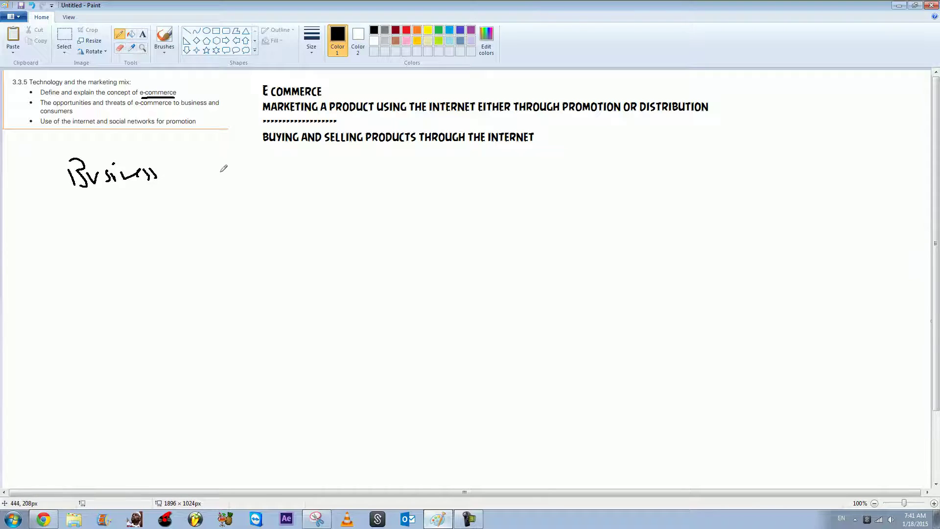
left_click_drag(491, 151, 491, 482)
left_click_drag(655, 153, 649, 164)
mouse_move(665, 155)
left_mouse_down()
mouse_move(748, 155)
mouse_move(749, 165)
left_mouse_up()
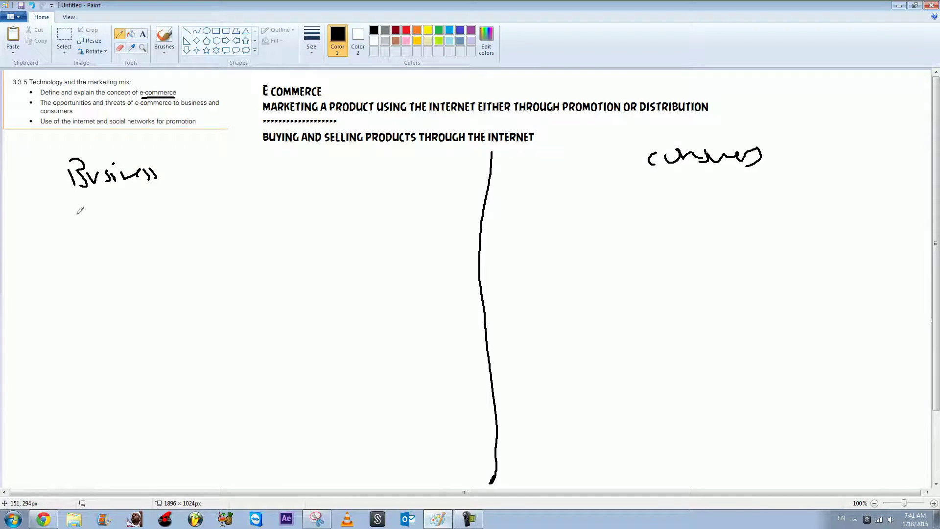
Step: Draw the header line, + and − signs for both halves, and the table's bottom line
left_click_drag(34, 212, 929, 190)
mouse_move(93, 233)
left_mouse_down()
mouse_move(96, 255)
mouse_move(118, 242)
left_mouse_up()
left_click_drag(300, 243, 337, 240)
left_click_drag(599, 221, 604, 247)
left_click_drag(588, 239, 634, 234)
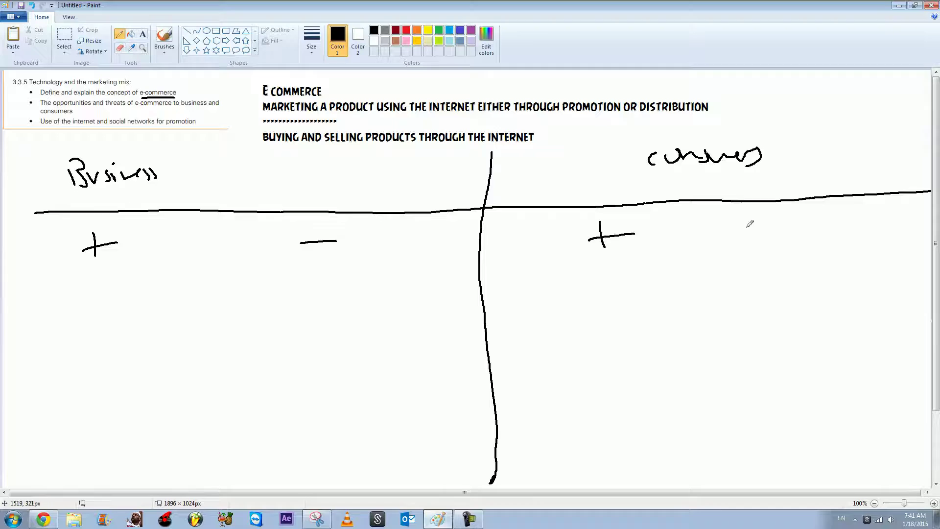
left_click_drag(803, 230, 866, 223)
mouse_move(6, 402)
left_mouse_down()
mouse_move(374, 418)
mouse_move(931, 377)
left_mouse_up()
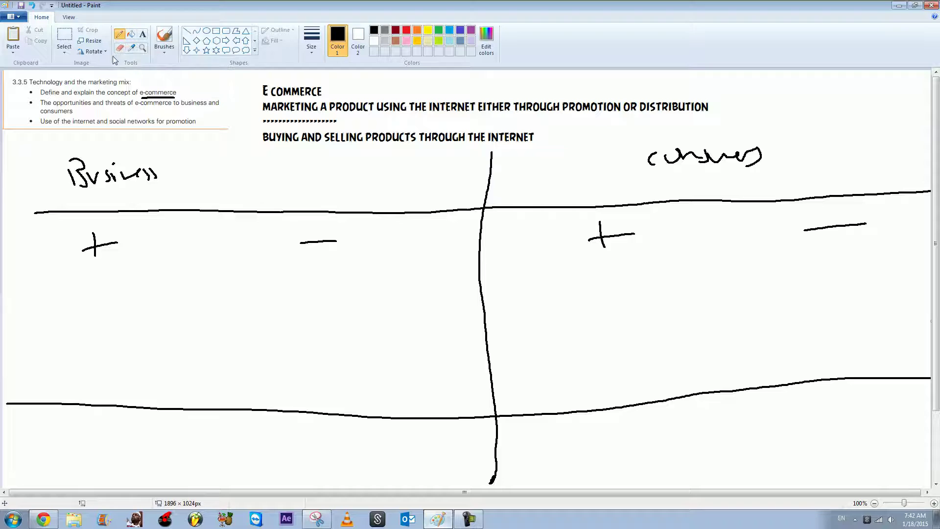
Step: In green, write Business advantages: gather info, use the internet, expand to new markets
left_click(438, 31)
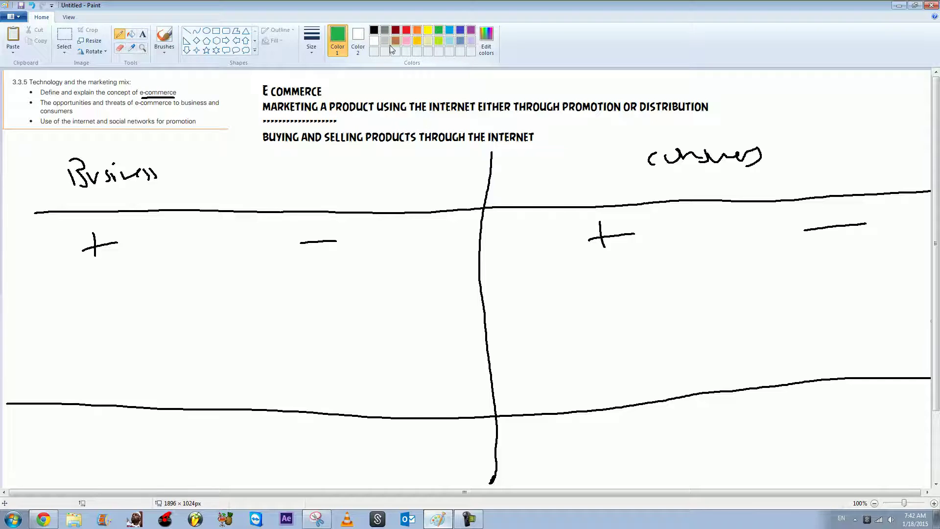
mouse_move(25, 266)
left_mouse_down()
mouse_move(138, 256)
mouse_move(144, 270)
mouse_move(154, 266)
left_mouse_up()
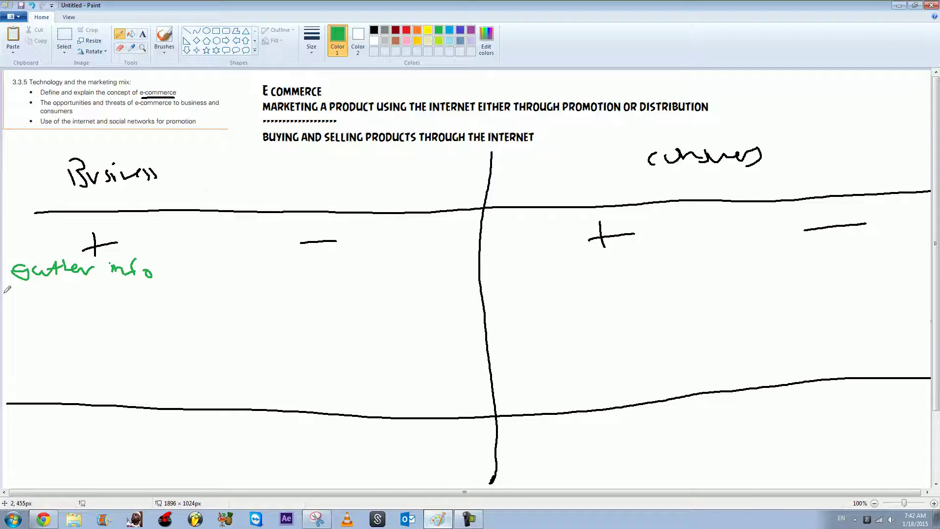
mouse_move(32, 292)
left_mouse_down()
mouse_move(49, 294)
mouse_move(56, 308)
mouse_move(167, 294)
left_mouse_up()
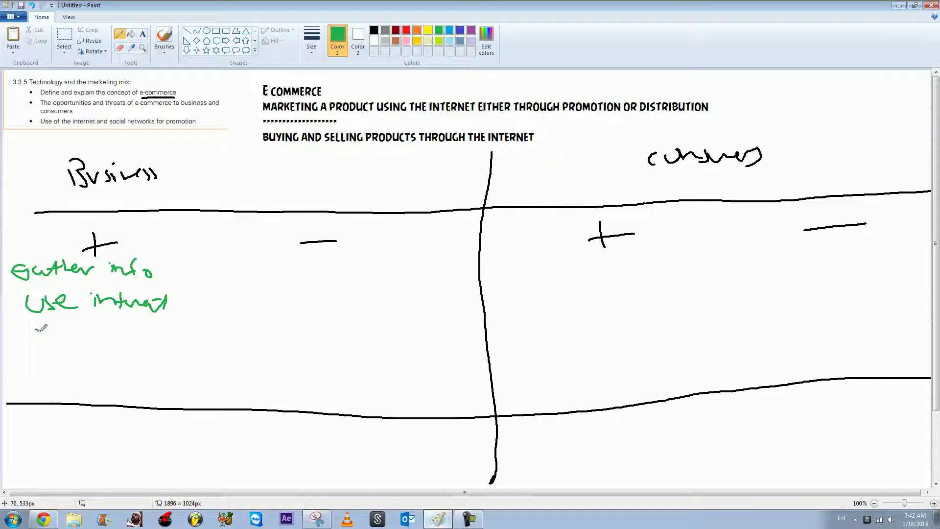
mouse_move(38, 329)
left_mouse_down()
mouse_move(117, 334)
mouse_move(157, 323)
mouse_move(184, 333)
mouse_move(283, 329)
mouse_move(292, 338)
left_mouse_up()
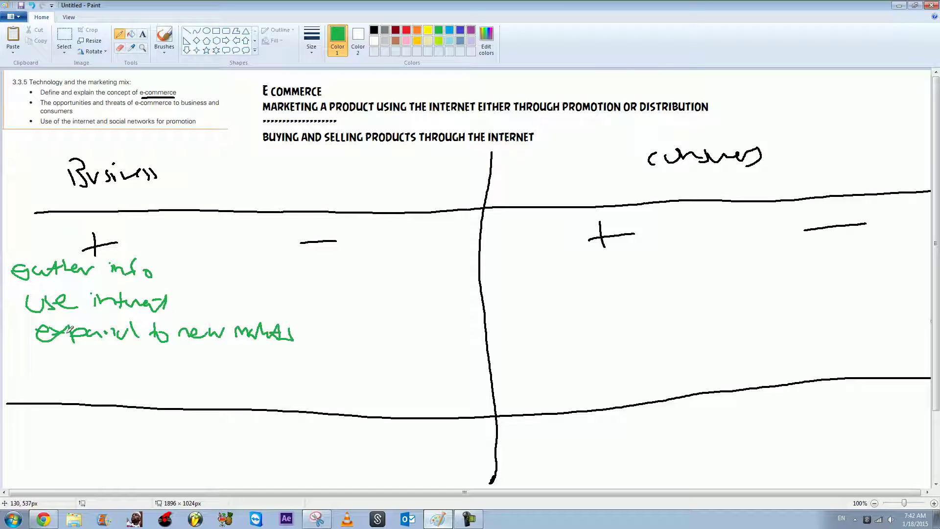
Step: Add the Promote and lower-price advantages, then a green divider before the − side
mouse_move(50, 363)
left_mouse_down()
mouse_move(66, 374)
mouse_move(140, 368)
mouse_move(147, 382)
left_mouse_up()
left_click_drag(141, 375, 175, 377)
left_click_drag(76, 381, 131, 378)
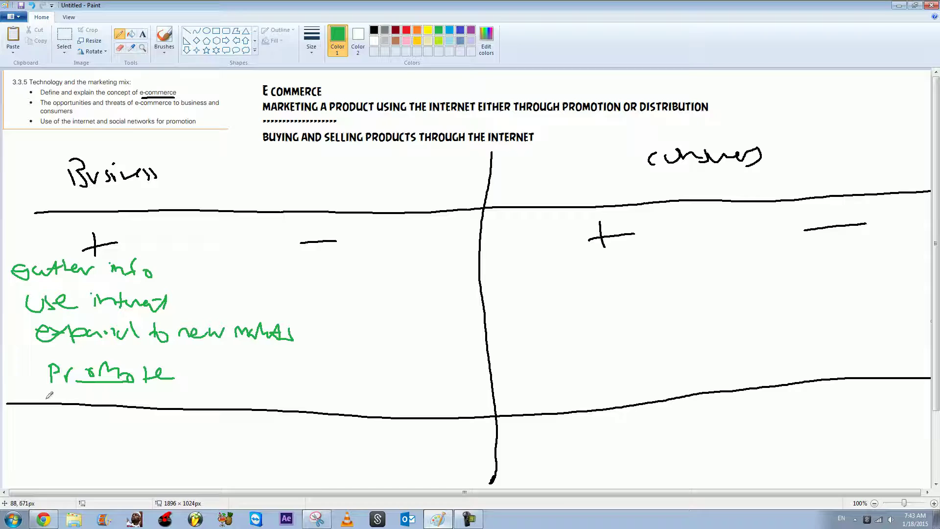
left_click_drag(49, 394, 166, 388)
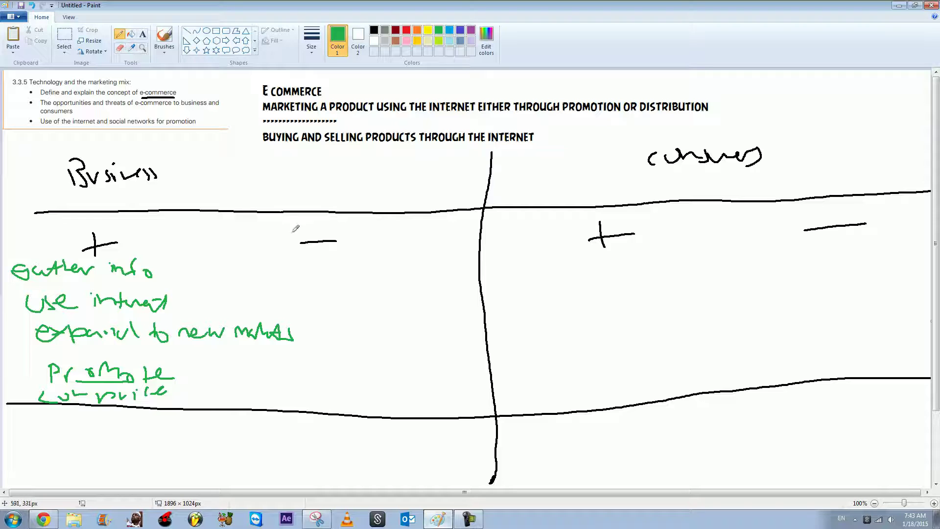
mouse_move(285, 211)
left_mouse_down()
mouse_move(312, 321)
mouse_move(307, 411)
left_mouse_up()
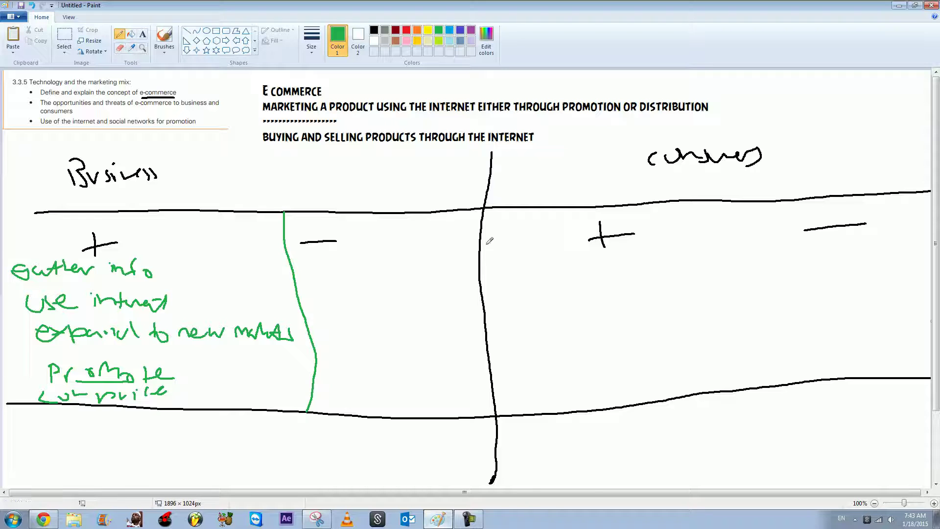
Step: Write 'convenient' under consumers + and add '→ because reduced cost' to the price point
left_click_drag(511, 259, 514, 274)
mouse_move(518, 267)
left_mouse_down()
mouse_move(563, 269)
mouse_move(574, 257)
mouse_move(607, 272)
mouse_move(633, 261)
mouse_move(642, 274)
left_mouse_up()
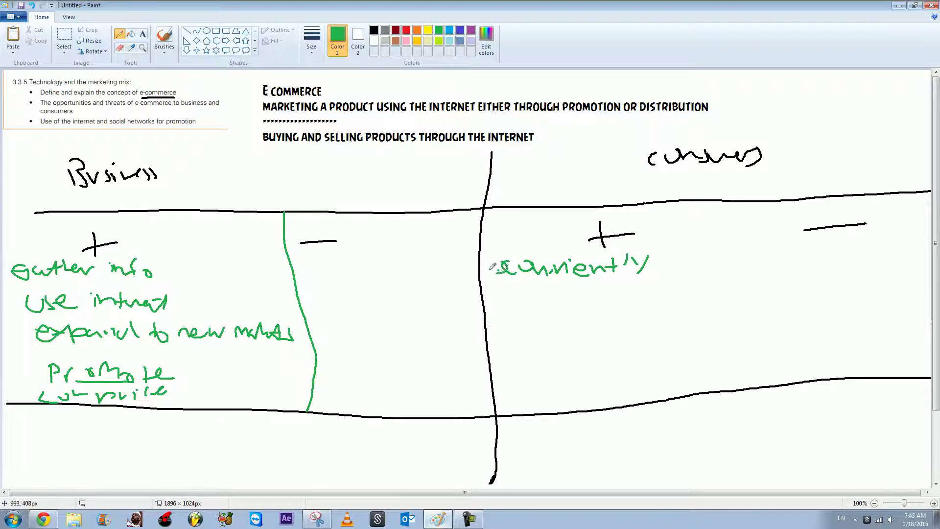
mouse_move(488, 269)
left_mouse_down()
mouse_move(506, 304)
mouse_move(584, 307)
mouse_move(641, 296)
left_mouse_up()
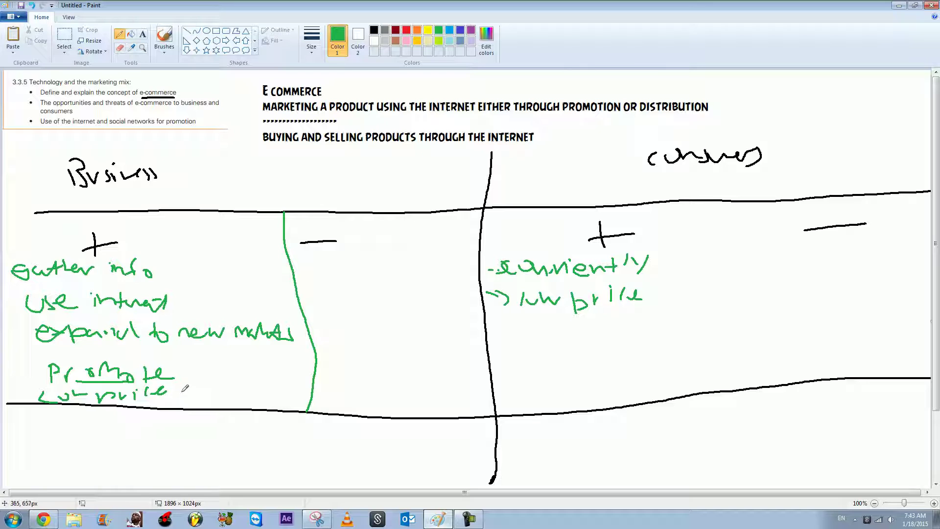
mouse_move(182, 392)
left_mouse_down()
mouse_move(240, 384)
mouse_move(275, 394)
left_mouse_up()
mouse_move(215, 393)
left_mouse_down()
mouse_move(222, 402)
mouse_move(301, 389)
mouse_move(245, 408)
left_mouse_up()
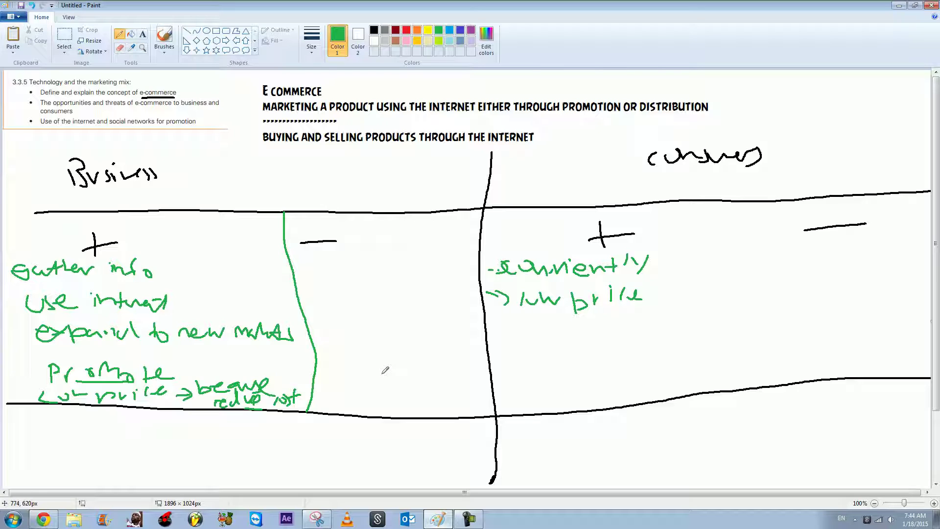
Step: Add 'compare competitors' as an arrowed consumer advantage with its key words underlined
mouse_move(497, 341)
left_mouse_down()
mouse_move(525, 340)
mouse_move(518, 346)
mouse_move(553, 329)
mouse_move(601, 337)
mouse_move(630, 327)
left_mouse_up()
mouse_move(546, 363)
left_mouse_down()
mouse_move(538, 376)
mouse_move(631, 348)
mouse_move(645, 361)
mouse_move(668, 356)
left_mouse_up()
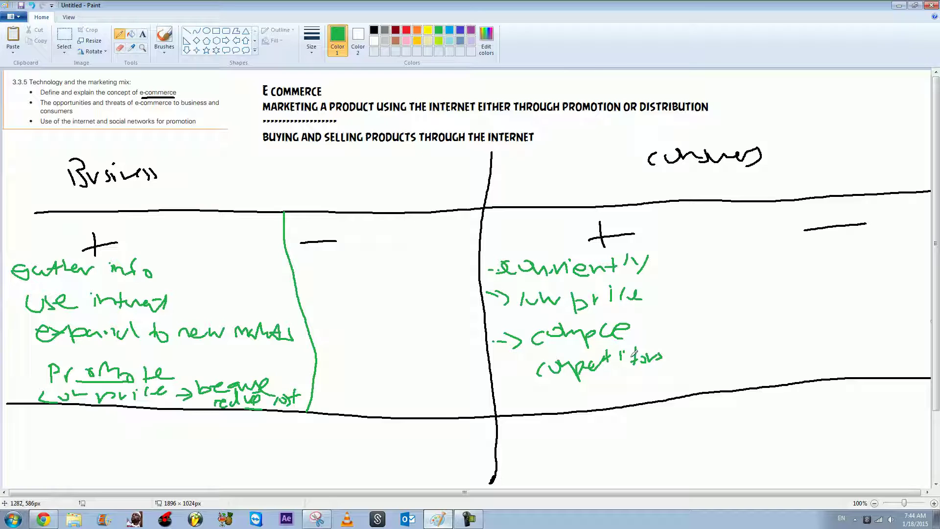
left_click_drag(577, 345, 603, 345)
left_click_drag(575, 375, 610, 374)
left_click_drag(587, 392, 615, 392)
left_click(406, 31)
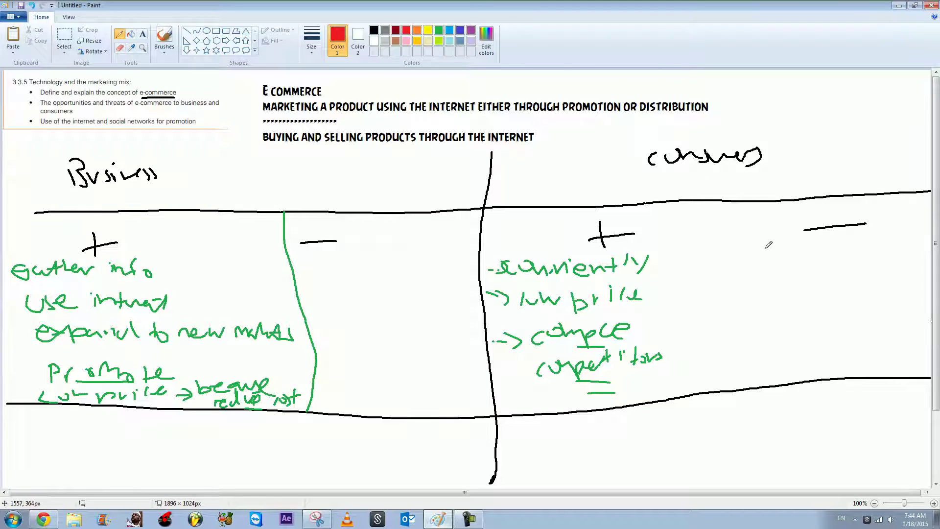
Step: In red, list consumer drawbacks with arrows: try first-hand, thefts/fraud, and a third arrow
mouse_move(767, 244)
left_mouse_down()
mouse_move(761, 257)
mouse_move(896, 241)
left_mouse_up()
mouse_move(799, 264)
left_mouse_down()
mouse_move(843, 267)
mouse_move(867, 254)
left_mouse_up()
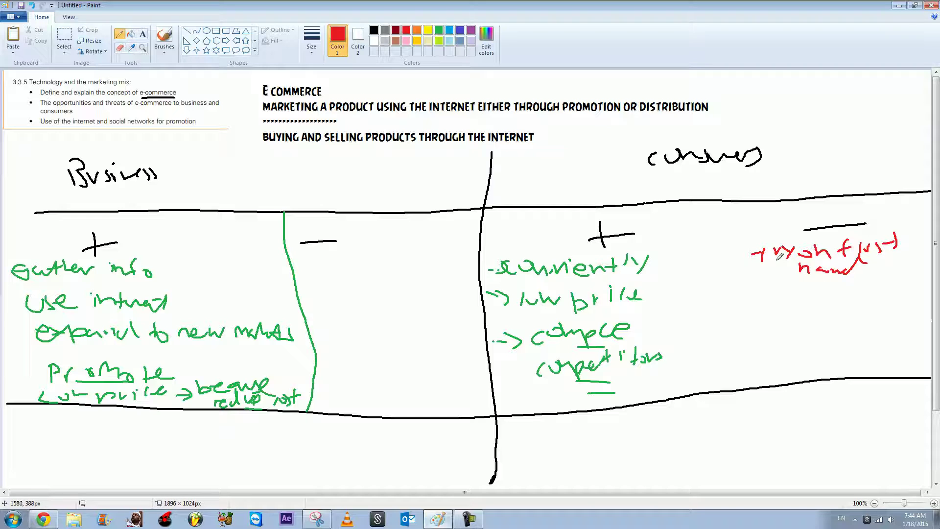
mouse_move(734, 256)
left_mouse_down()
mouse_move(744, 255)
mouse_move(750, 294)
left_mouse_up()
mouse_move(777, 293)
left_mouse_down()
mouse_move(779, 305)
mouse_move(783, 295)
left_mouse_up()
mouse_move(784, 290)
left_mouse_down()
mouse_move(791, 305)
mouse_move(814, 313)
mouse_move(865, 279)
mouse_move(866, 292)
mouse_move(914, 284)
mouse_move(913, 297)
left_mouse_up()
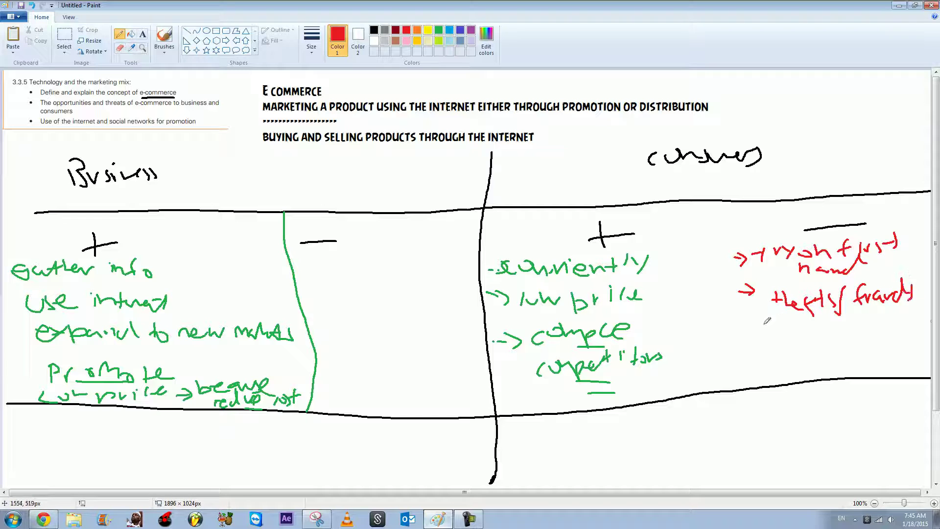
left_click_drag(745, 331, 767, 332)
left_click_drag(757, 324, 755, 336)
Step: Write red Business drawbacks with arrow bullets: losing customers, competitors can find detail
mouse_move(310, 260)
left_mouse_down()
mouse_move(336, 260)
mouse_move(354, 277)
left_mouse_up()
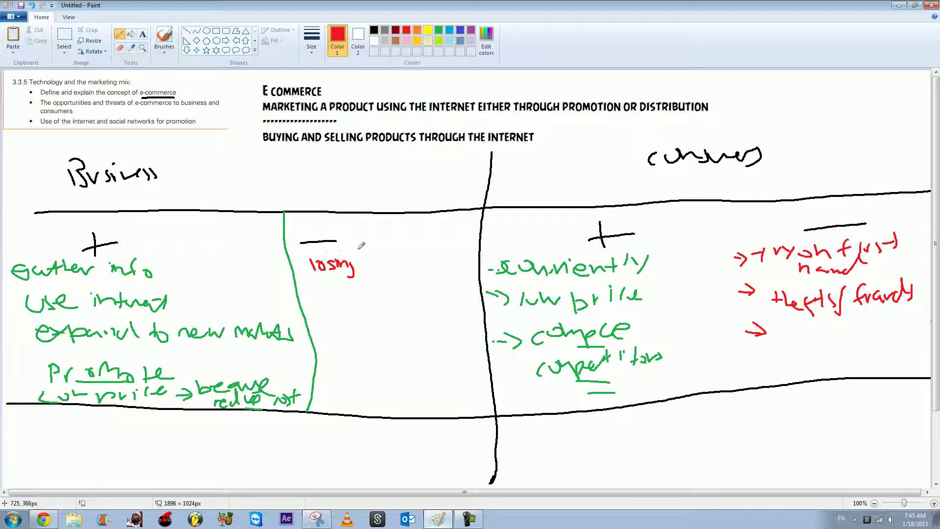
mouse_move(369, 260)
left_mouse_down()
mouse_move(408, 250)
mouse_move(457, 258)
mouse_move(377, 290)
mouse_move(453, 281)
mouse_move(463, 266)
mouse_move(468, 292)
left_mouse_up()
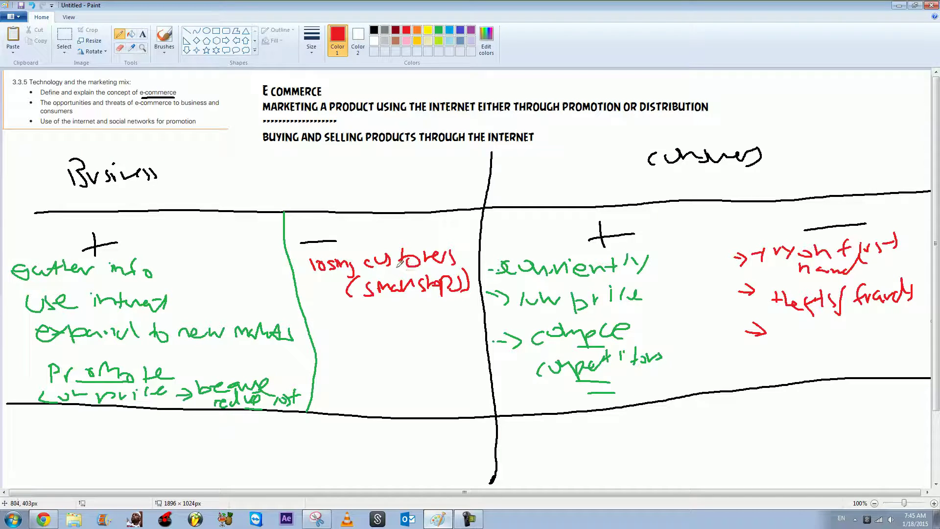
mouse_move(316, 318)
left_mouse_down()
mouse_move(326, 319)
mouse_move(318, 325)
left_mouse_up()
left_click_drag(314, 260, 304, 281)
mouse_move(343, 324)
left_mouse_down()
mouse_move(449, 316)
mouse_move(361, 338)
mouse_move(449, 338)
mouse_move(433, 362)
mouse_move(464, 360)
mouse_move(473, 345)
mouse_move(474, 361)
left_mouse_up()
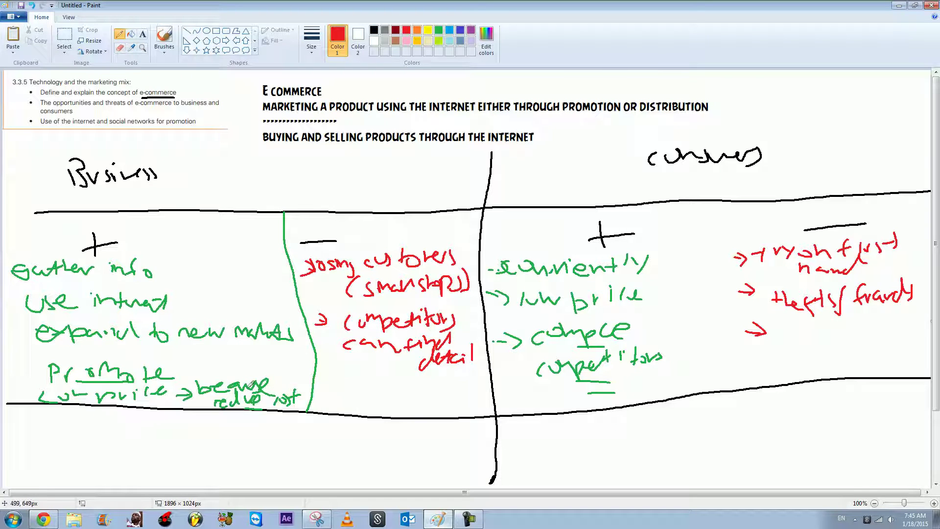
left_click_drag(319, 382, 340, 385)
left_click_drag(333, 378, 335, 390)
Step: Circle consumers' 'competitors' in red and draw an arrow from it to 'detail'
left_click_drag(506, 373, 520, 372)
mouse_move(567, 351)
left_mouse_down()
mouse_move(658, 339)
mouse_move(567, 348)
left_mouse_up()
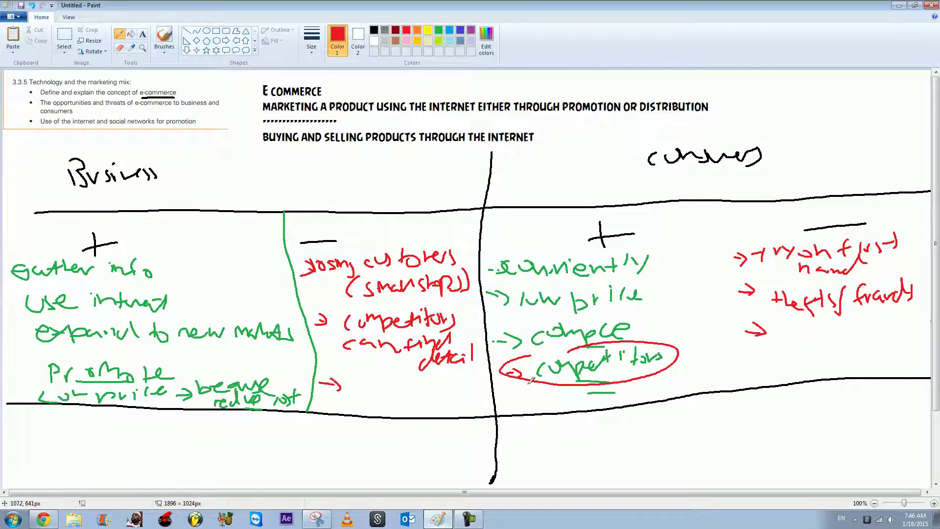
left_click_drag(536, 387, 432, 386)
mouse_move(466, 376)
left_mouse_down()
mouse_move(432, 385)
mouse_move(446, 392)
left_mouse_up()
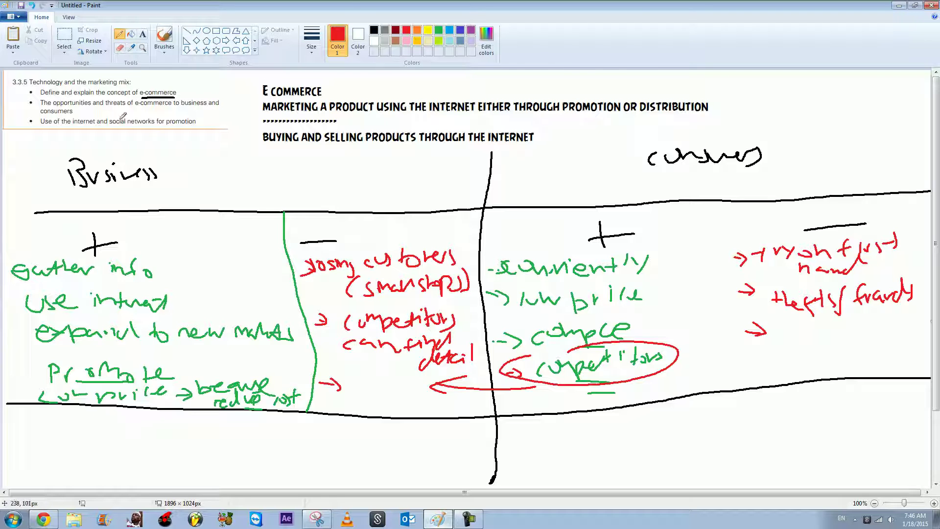
Step: Underline 'internet' and 'social networks' in red in the objectives box
scroll(163, 171, "down", 3)
scroll(191, 282, "up", 3)
left_click_drag(76, 125, 158, 129)
left_click_drag(142, 135, 150, 136)
Step: In black, extend the central divider and draw headed rows for social networks and a right-hand table
left_click(374, 30)
scroll(384, 257, "down", 3)
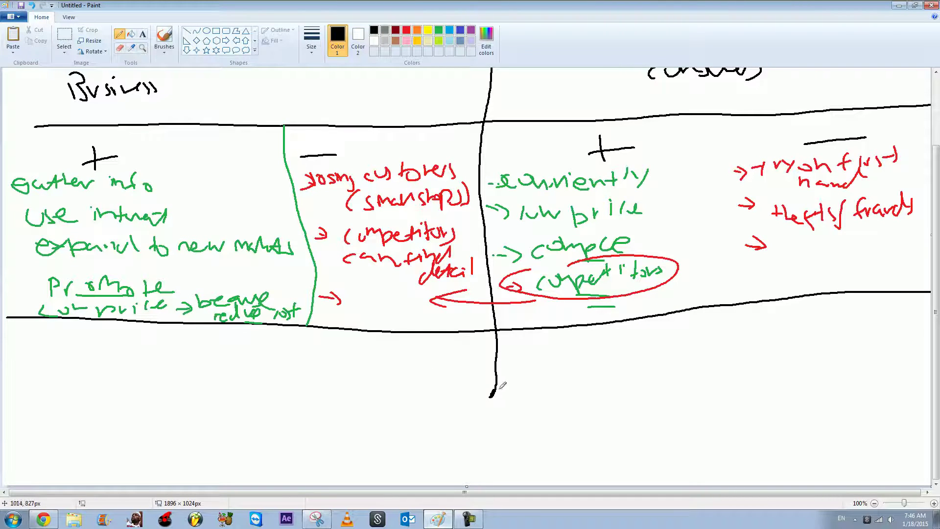
left_click_drag(499, 388, 488, 513)
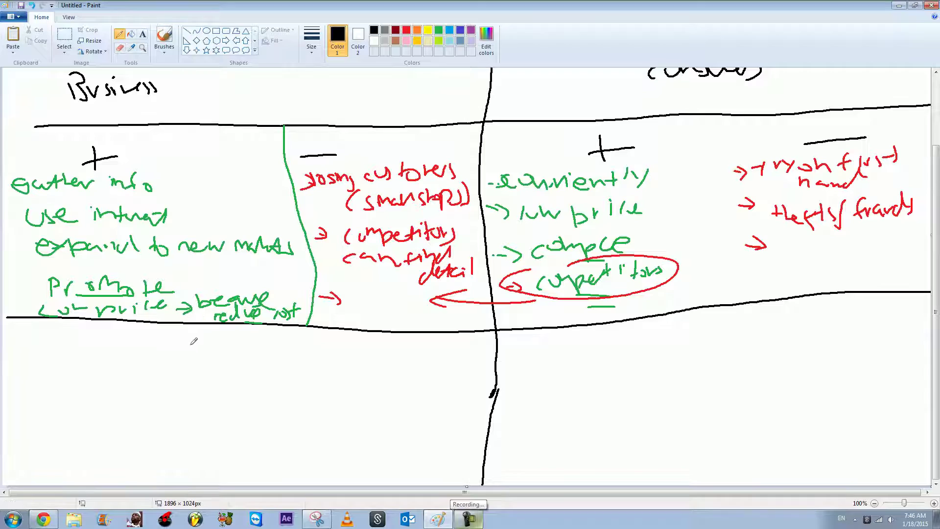
mouse_move(167, 324)
left_mouse_down()
mouse_move(154, 345)
mouse_move(209, 325)
left_mouse_up()
mouse_move(250, 332)
left_mouse_down()
mouse_move(255, 343)
mouse_move(304, 332)
left_mouse_up()
mouse_move(296, 333)
left_mouse_down()
mouse_move(294, 344)
mouse_move(319, 333)
left_mouse_up()
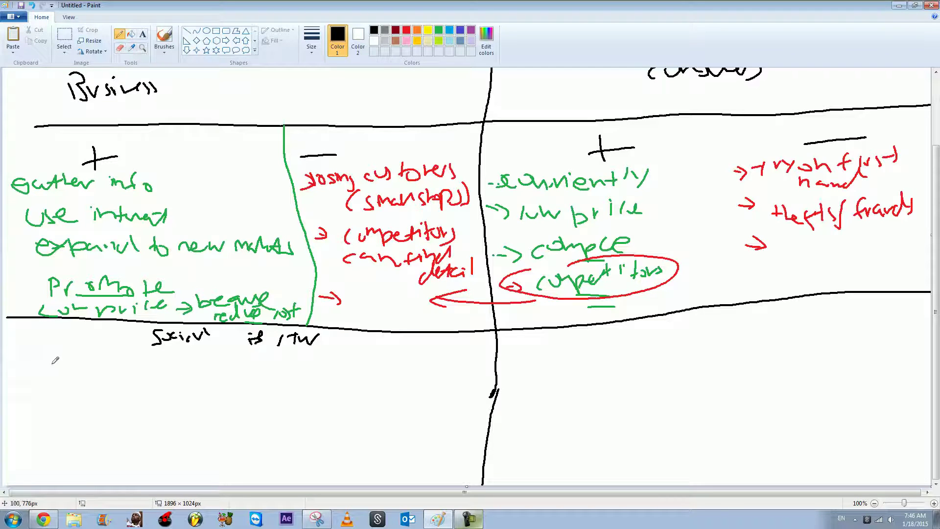
left_click_drag(30, 363, 490, 354)
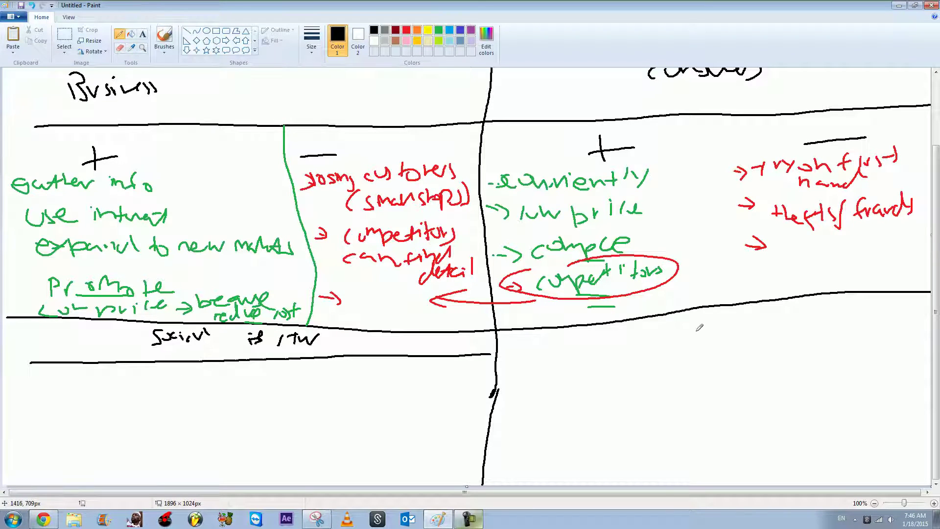
mouse_move(676, 322)
left_mouse_down()
mouse_move(669, 329)
mouse_move(705, 321)
mouse_move(740, 331)
left_mouse_up()
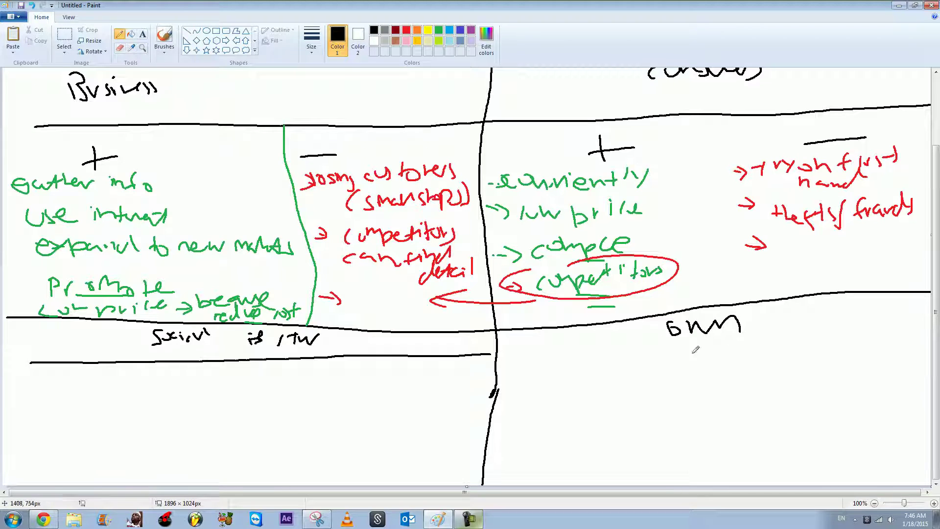
left_click_drag(527, 353, 938, 346)
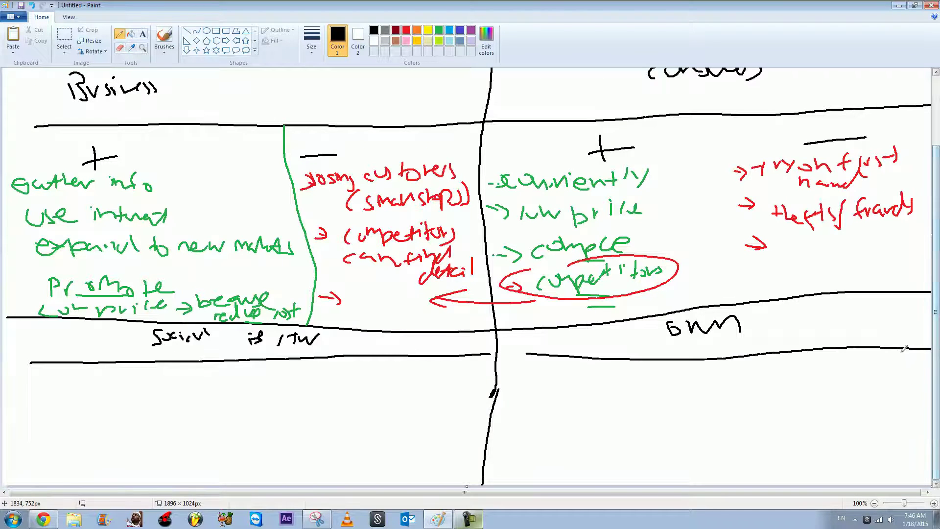
Step: Split the social networks table into two columns and head the advantages column with a plus
scroll(905, 348, "up", 3)
scroll(905, 348, "down", 3)
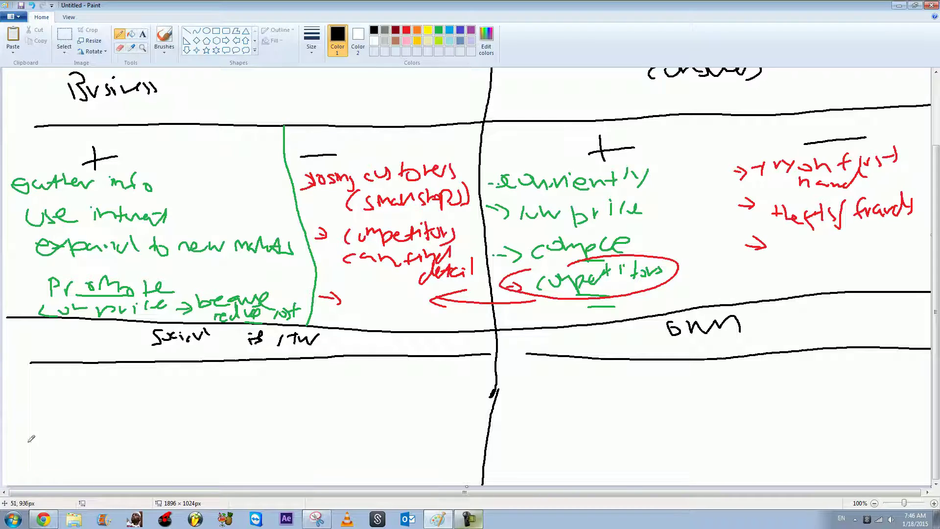
left_click_drag(242, 363, 245, 496)
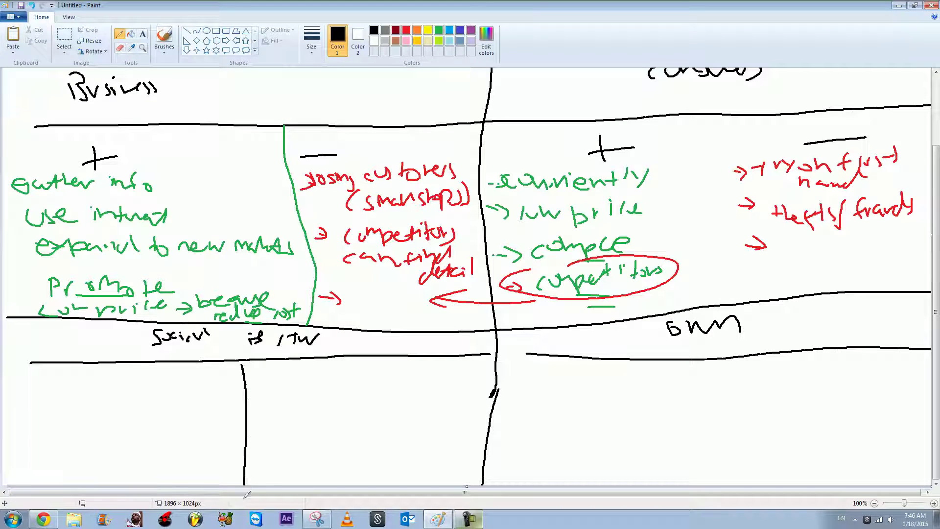
left_click_drag(123, 370, 123, 384)
left_click_drag(107, 377, 140, 376)
left_click_drag(11, 395, 22, 399)
scroll(33, 400, "up", 3)
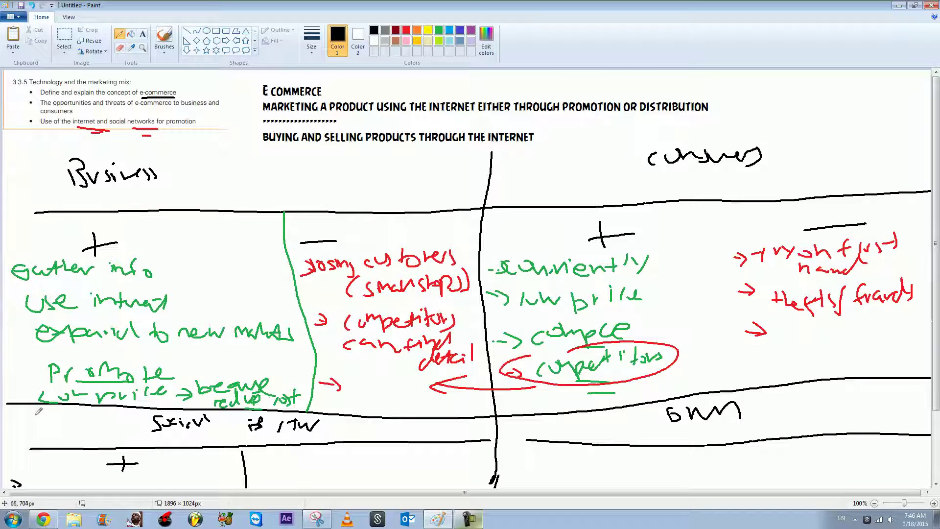
scroll(39, 411, "down", 3)
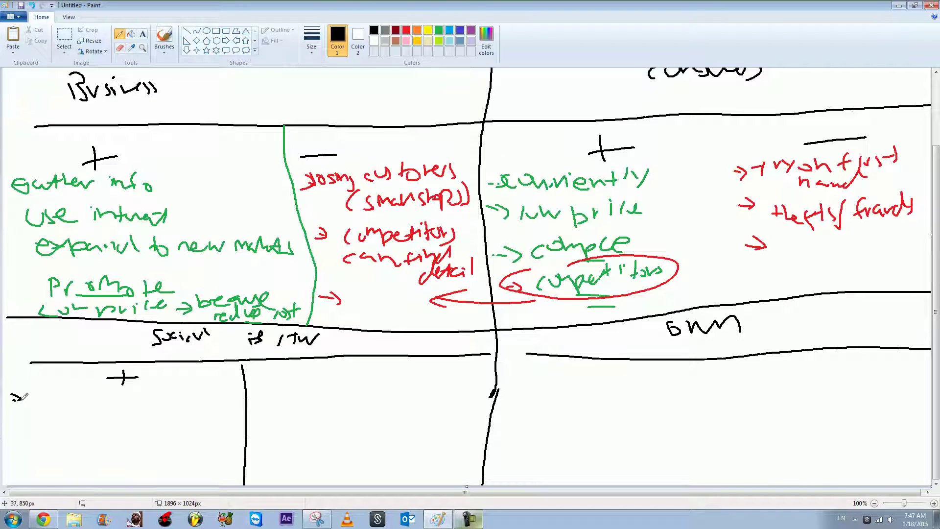
Step: Write social networks pros: generate target customers and target specific groups
left_click_drag(12, 393, 19, 399)
mouse_move(42, 390)
left_mouse_down()
mouse_move(39, 410)
mouse_move(105, 387)
mouse_move(139, 399)
mouse_move(168, 394)
mouse_move(173, 407)
mouse_move(186, 391)
mouse_move(215, 386)
mouse_move(218, 401)
left_mouse_up()
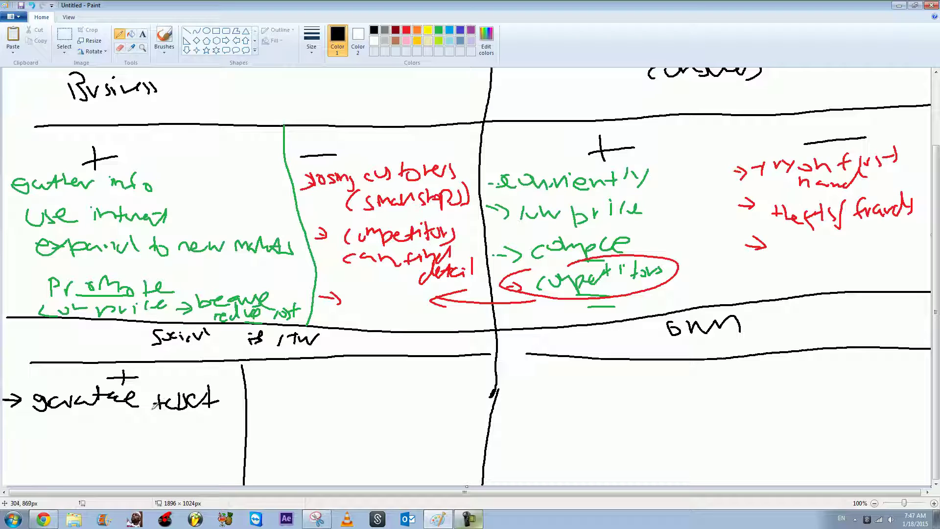
mouse_move(58, 421)
left_mouse_down()
mouse_move(108, 416)
mouse_move(146, 431)
left_mouse_up()
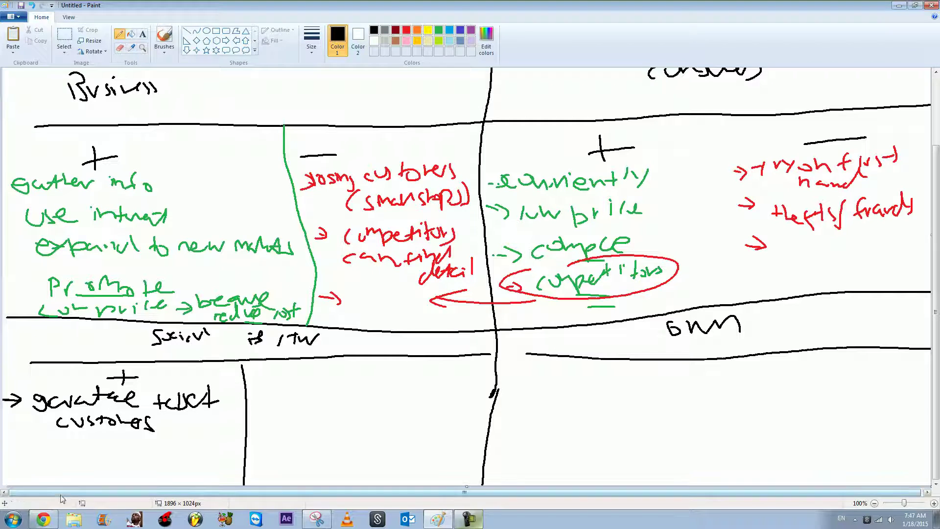
mouse_move(15, 448)
left_mouse_down()
mouse_move(28, 460)
mouse_move(76, 461)
mouse_move(101, 444)
mouse_move(116, 462)
mouse_move(137, 453)
mouse_move(165, 463)
left_mouse_up()
left_click_drag(161, 451, 182, 459)
left_click_drag(195, 446, 193, 455)
mouse_move(134, 469)
left_mouse_down()
mouse_move(122, 479)
mouse_move(170, 463)
mouse_move(184, 479)
left_mouse_up()
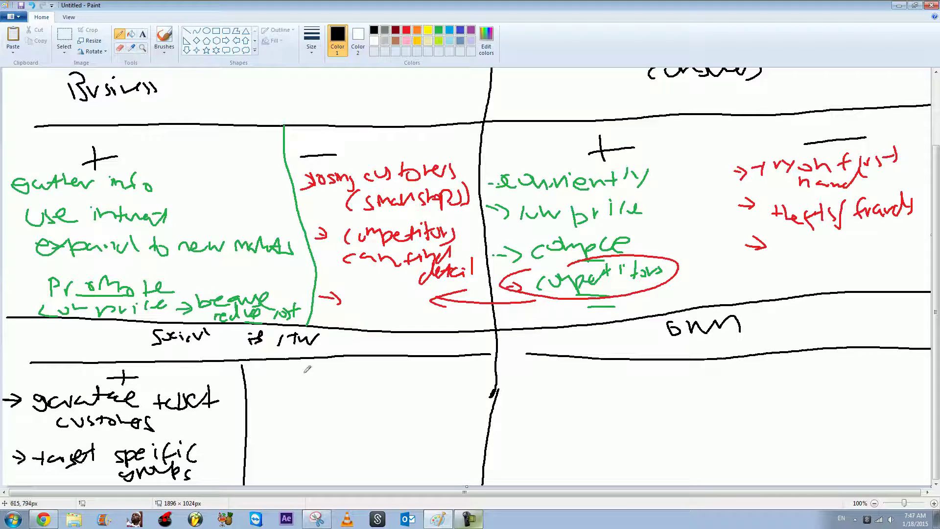
Step: Add a minus heading with the drawbacks 'lack of control' and 'annoying'
left_click_drag(343, 368, 367, 363)
left_click_drag(267, 387, 277, 399)
mouse_move(279, 396)
left_mouse_down()
mouse_move(362, 377)
mouse_move(382, 390)
mouse_move(443, 386)
mouse_move(457, 398)
left_mouse_up()
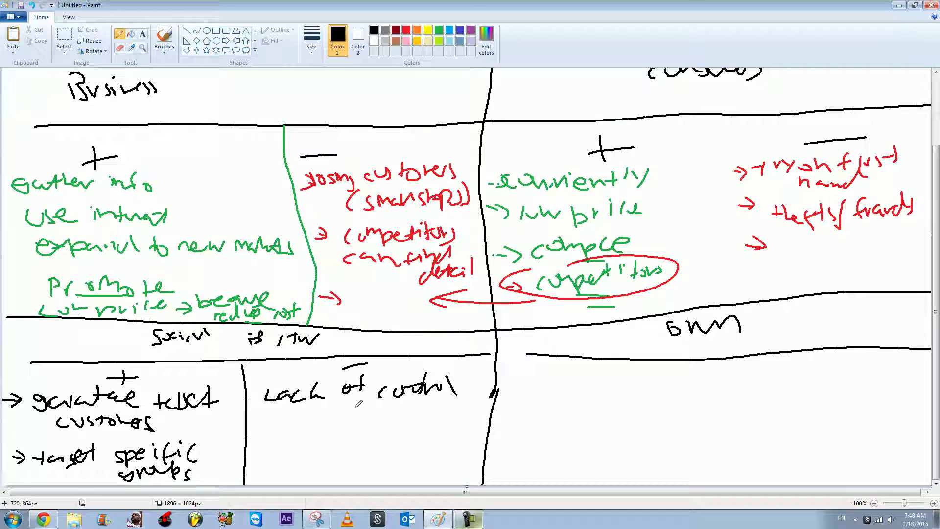
mouse_move(274, 431)
left_mouse_down()
mouse_move(313, 441)
mouse_move(362, 432)
mouse_move(379, 443)
mouse_move(409, 430)
mouse_move(416, 460)
left_mouse_up()
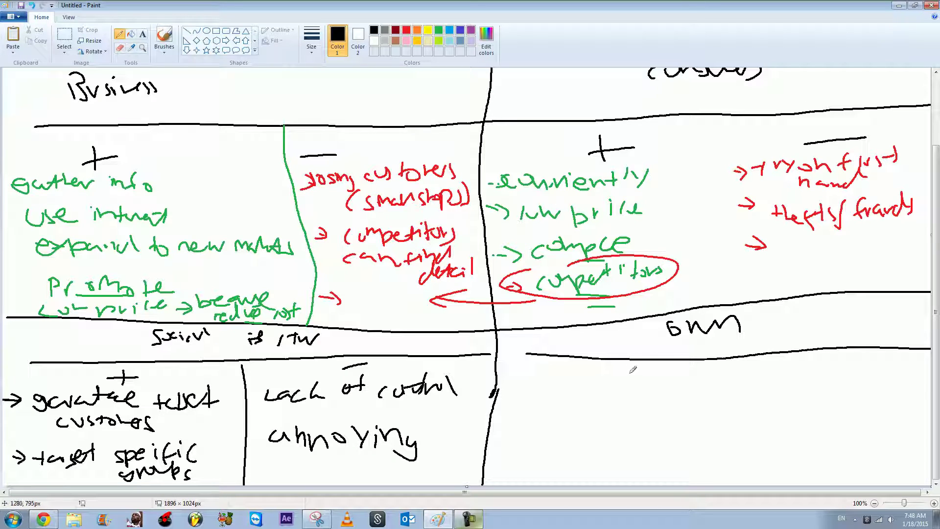
Step: Draw a plus sign and a column divider in the right-hand table
left_click_drag(626, 366, 624, 390)
left_click_drag(607, 377, 651, 374)
left_click_drag(748, 362, 745, 484)
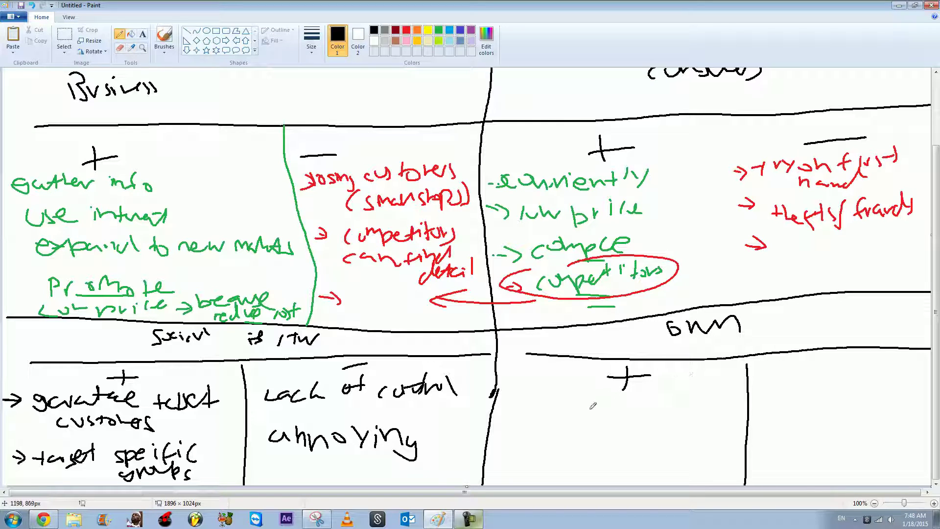
Step: Write 'no extra cost' and 'change quickly if needed' under the right plus, then draw its minus sign
mouse_move(529, 410)
left_mouse_down()
mouse_move(573, 399)
mouse_move(590, 409)
mouse_move(616, 392)
mouse_move(644, 406)
mouse_move(692, 402)
mouse_move(711, 383)
mouse_move(705, 405)
left_mouse_up()
left_click_drag(525, 432, 512, 443)
mouse_move(535, 420)
left_mouse_down()
mouse_move(601, 441)
mouse_move(689, 425)
mouse_move(709, 430)
mouse_move(701, 449)
mouse_move(648, 478)
left_mouse_up()
mouse_move(568, 467)
left_mouse_down()
mouse_move(618, 470)
mouse_move(705, 445)
left_mouse_up()
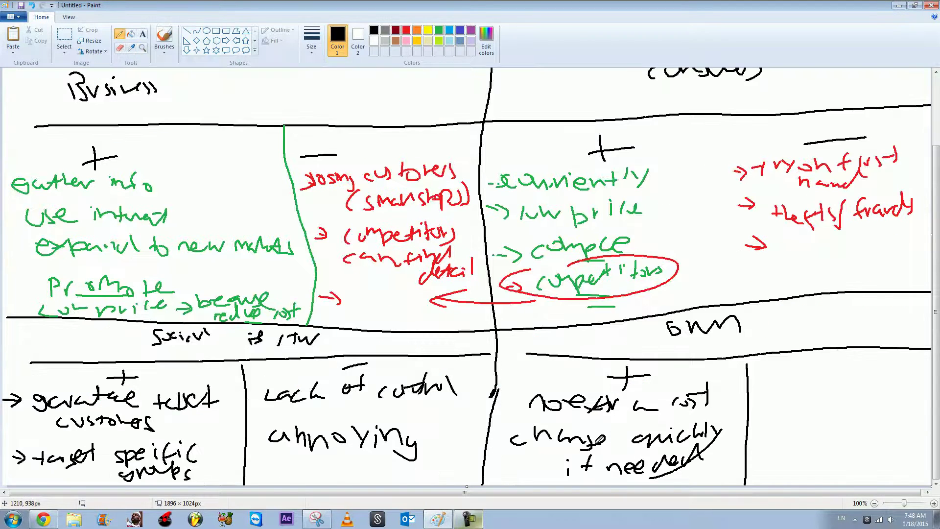
scroll(599, 439, "up", 3)
scroll(598, 439, "down", 3)
left_click(467, 520)
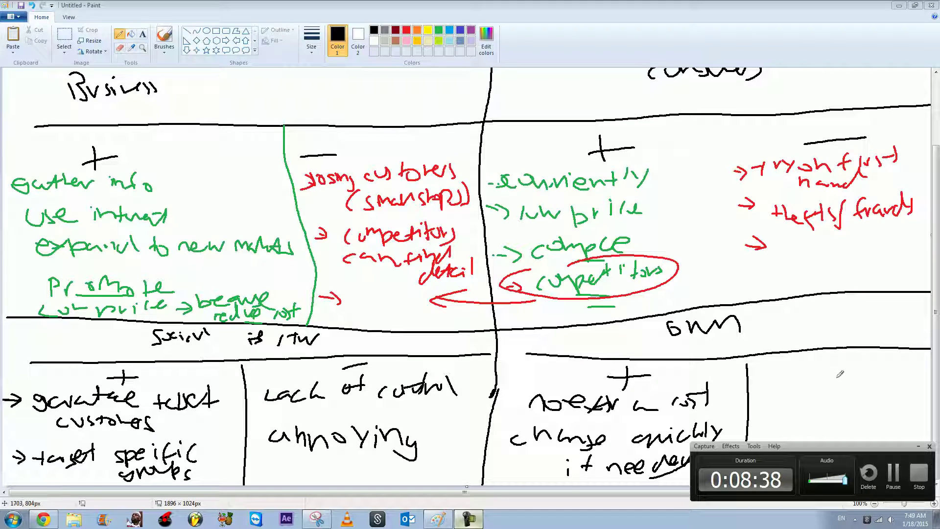
left_click_drag(822, 360, 843, 358)
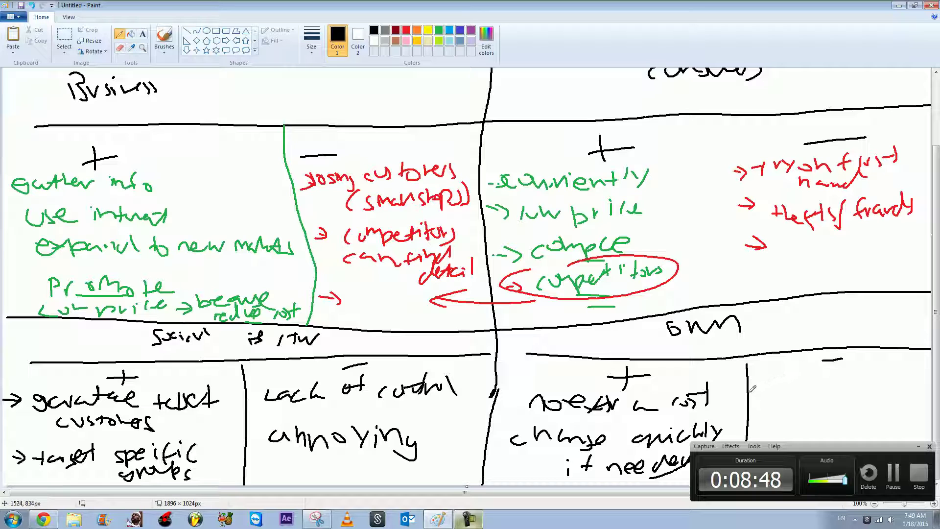
Step: List 'may not see site' and two arrowed drawbacks, then re-underline social networks in red
mouse_move(771, 373)
left_mouse_down()
mouse_move(920, 384)
mouse_move(803, 406)
mouse_move(810, 397)
mouse_move(854, 414)
left_mouse_up()
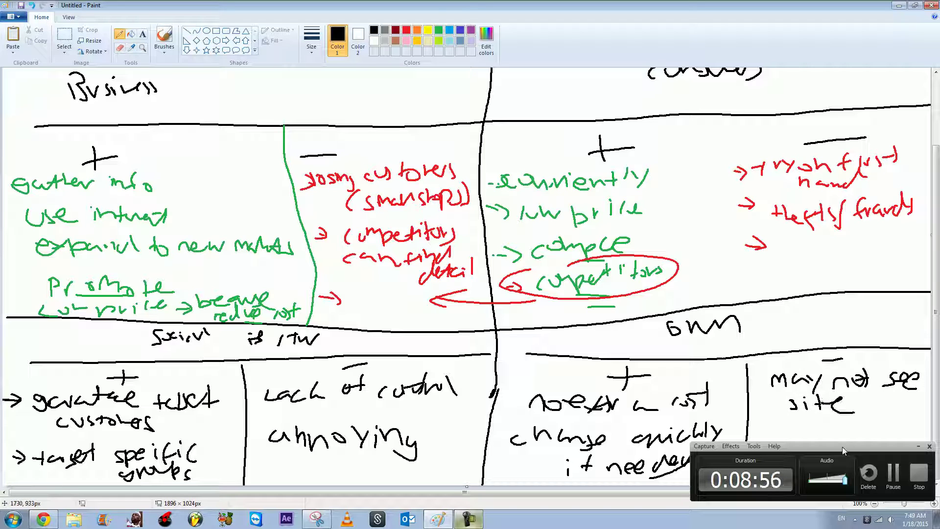
mouse_move(843, 450)
left_mouse_down()
mouse_move(786, 86)
mouse_move(827, 8)
left_mouse_up()
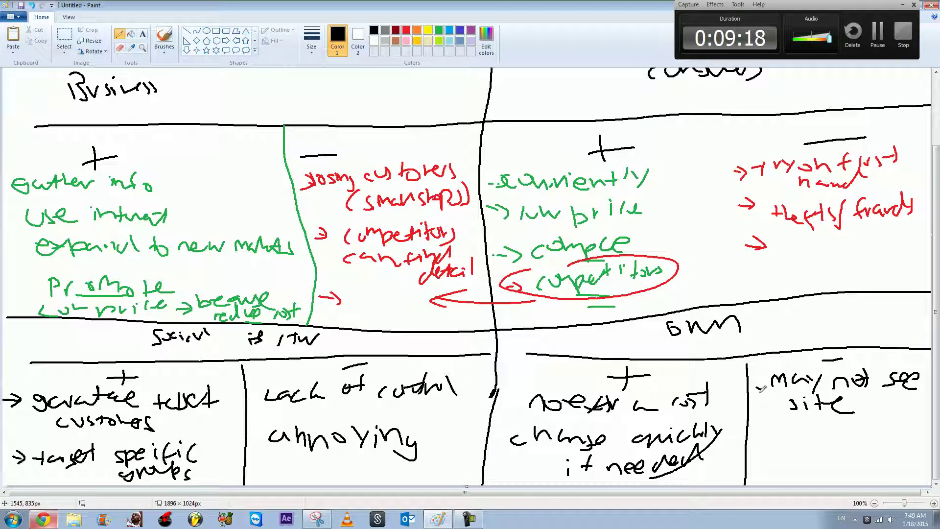
left_click_drag(757, 437, 767, 436)
mouse_move(782, 429)
left_mouse_down()
mouse_move(783, 438)
mouse_move(876, 437)
mouse_move(908, 417)
mouse_move(913, 442)
mouse_move(922, 448)
mouse_move(932, 438)
left_mouse_up()
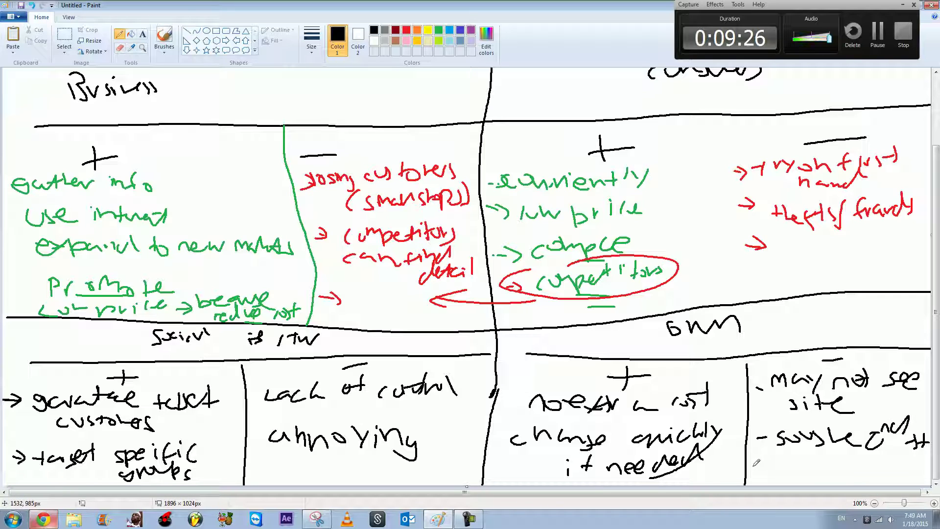
left_click_drag(754, 468, 769, 470)
left_click_drag(763, 464, 764, 474)
left_click_drag(773, 466, 932, 470)
scroll(867, 458, "up", 5)
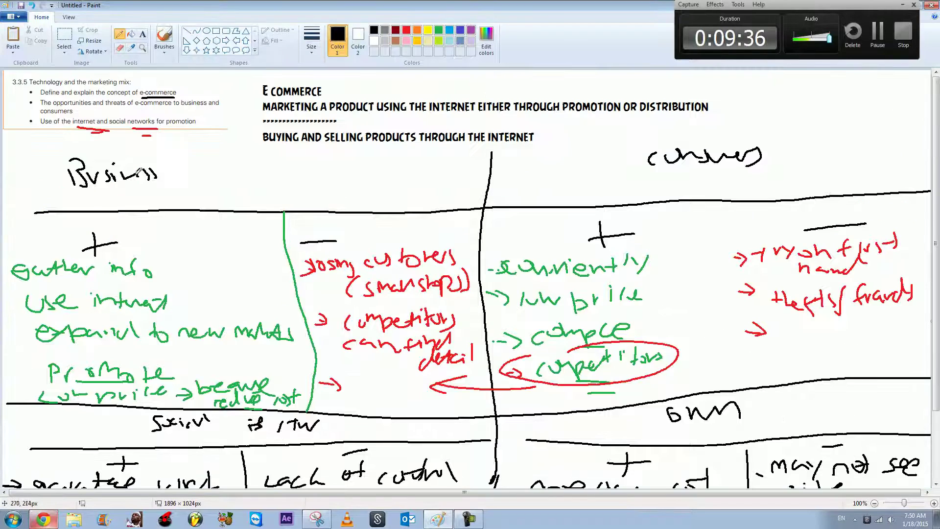
left_click_drag(118, 129, 151, 135)
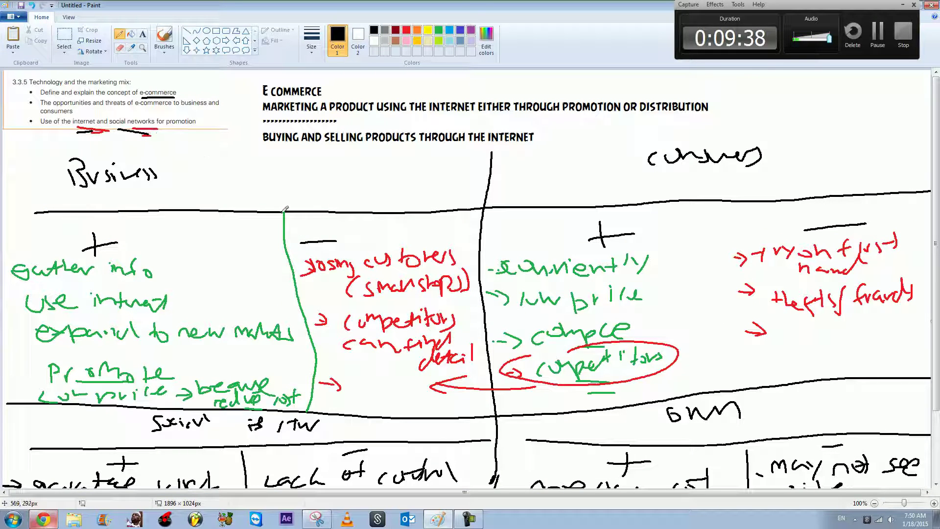